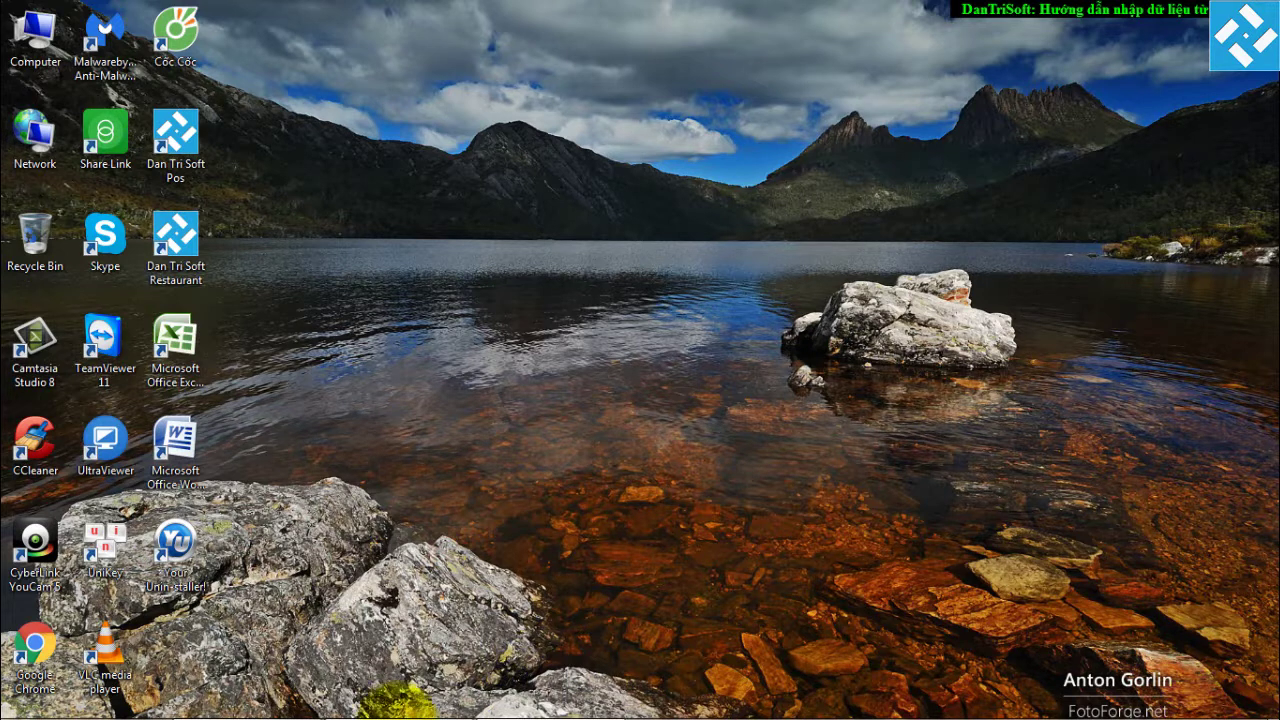
Step: From the dantrisoft.com software guide, download the NhapTuExcel.xls Excel import template
left_click(247, 701)
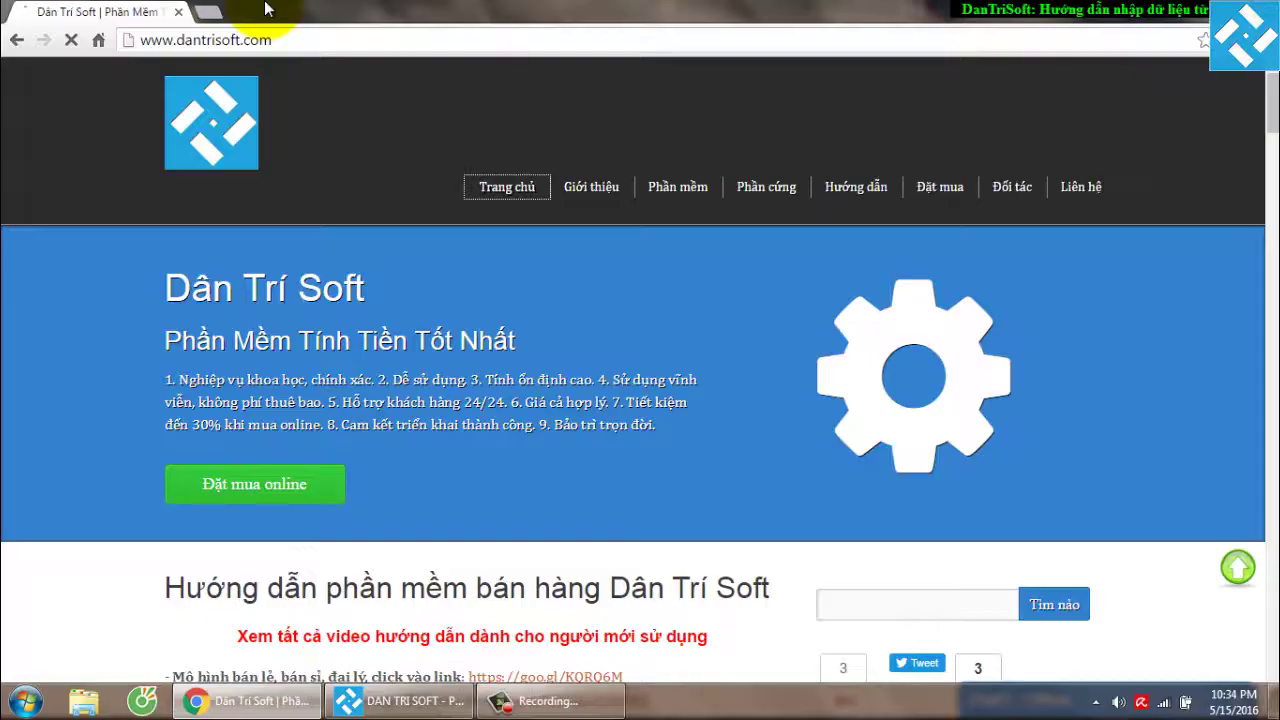
mouse_move(855, 187)
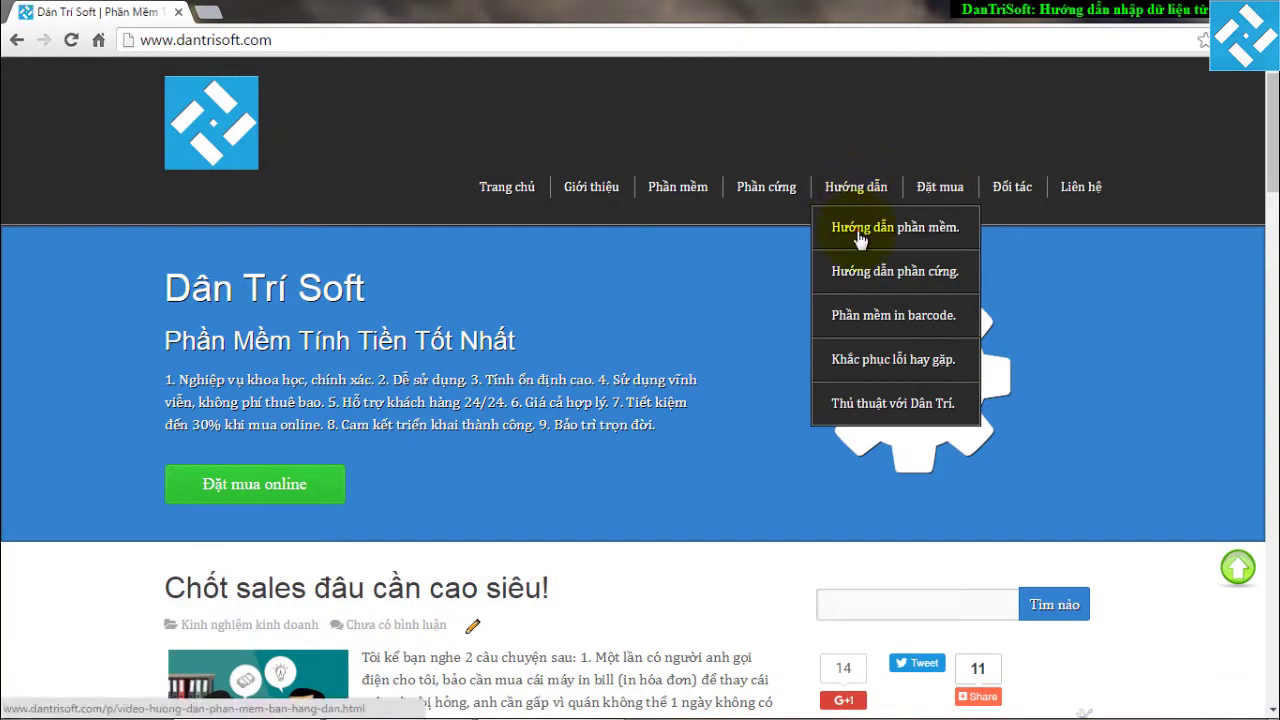
left_click(857, 229)
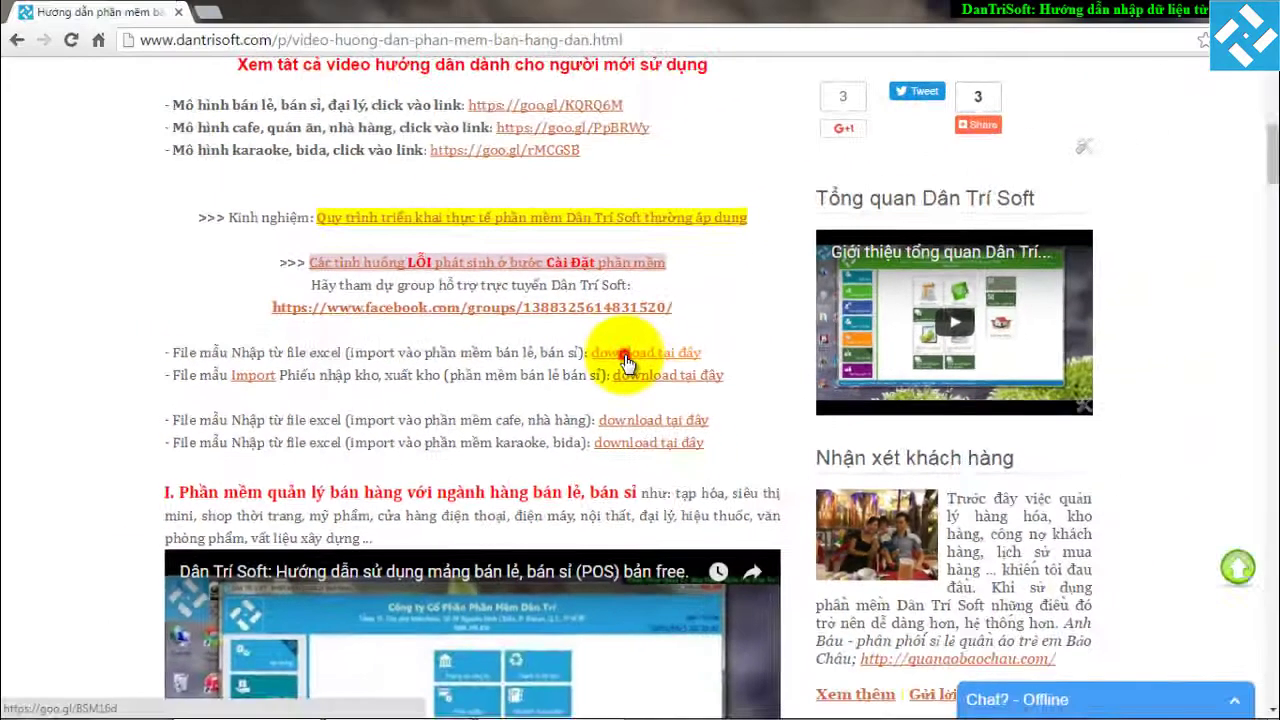
left_click(623, 357)
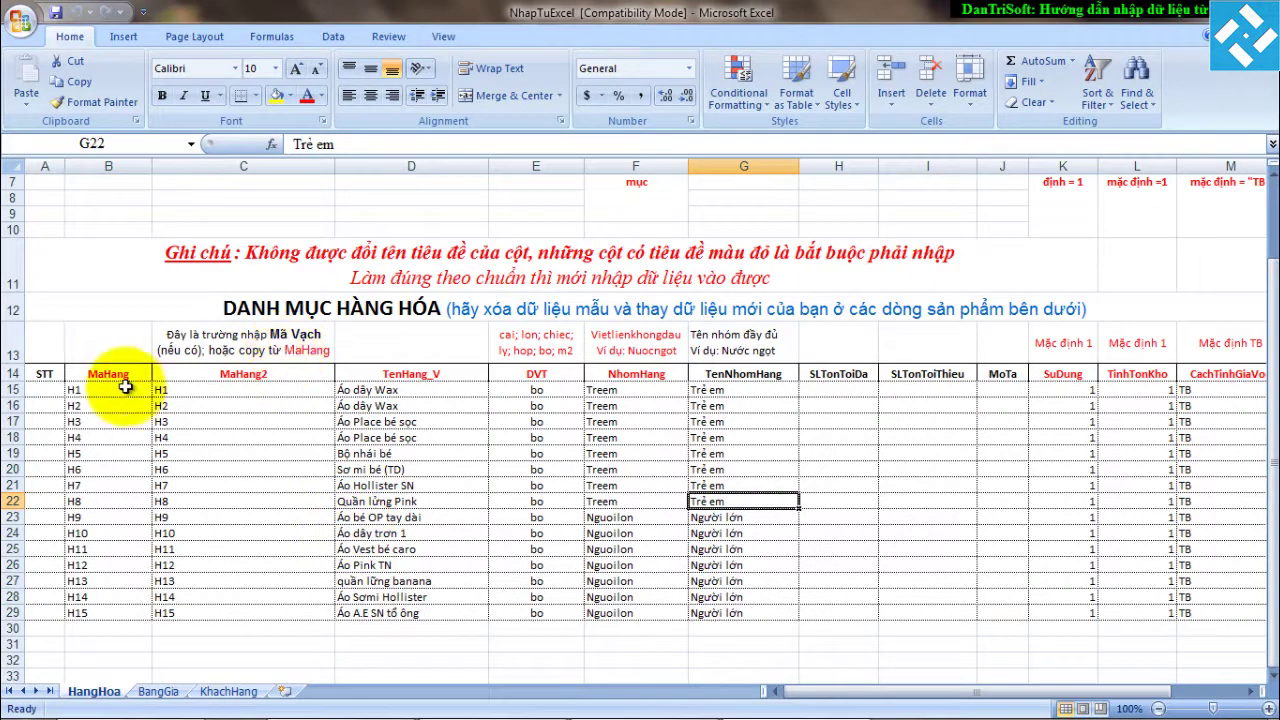
Step: Review the HangHoa sample goods block, the header note, DVT unit examples and empty STT column
left_click_drag(106, 256, 799, 547)
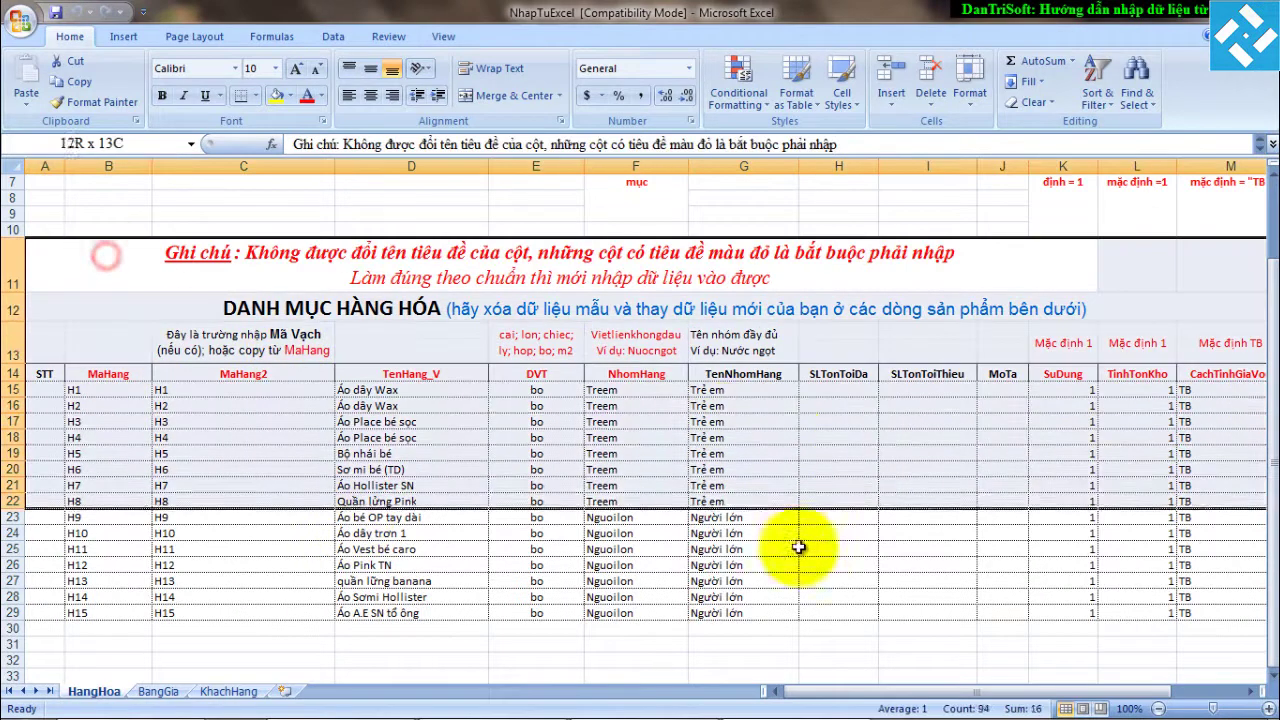
left_click(498, 268)
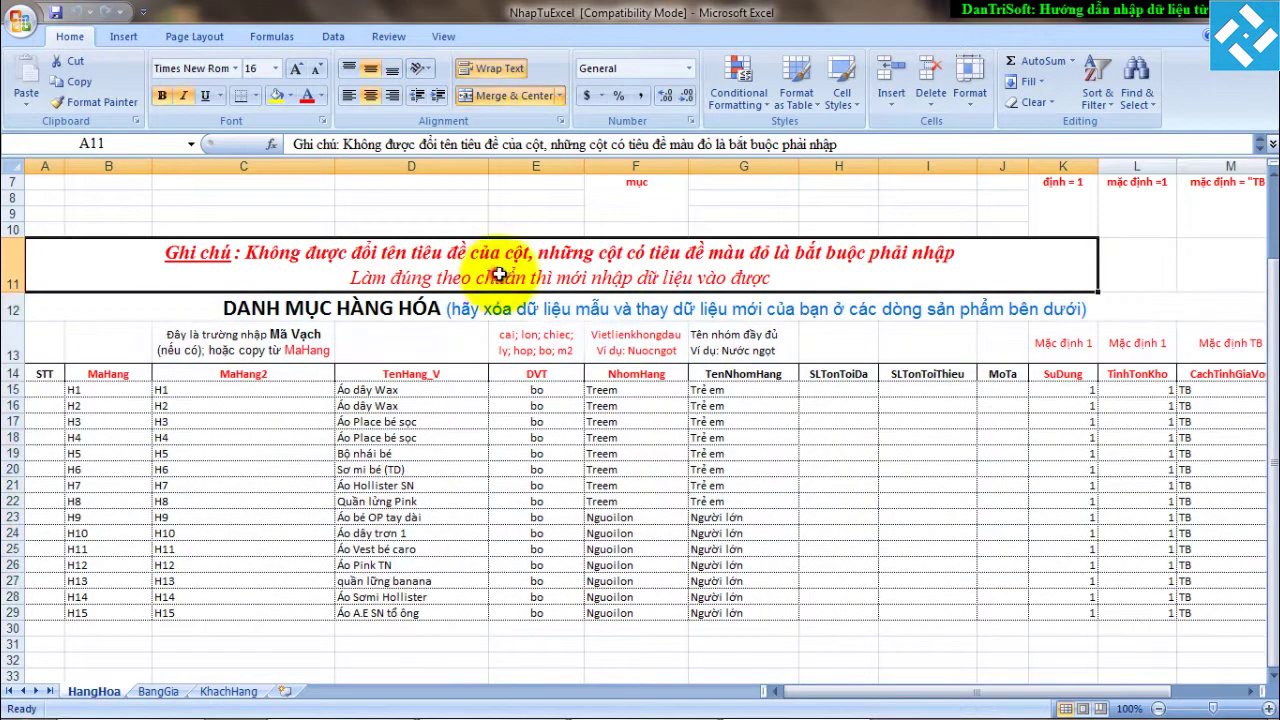
left_click(565, 345)
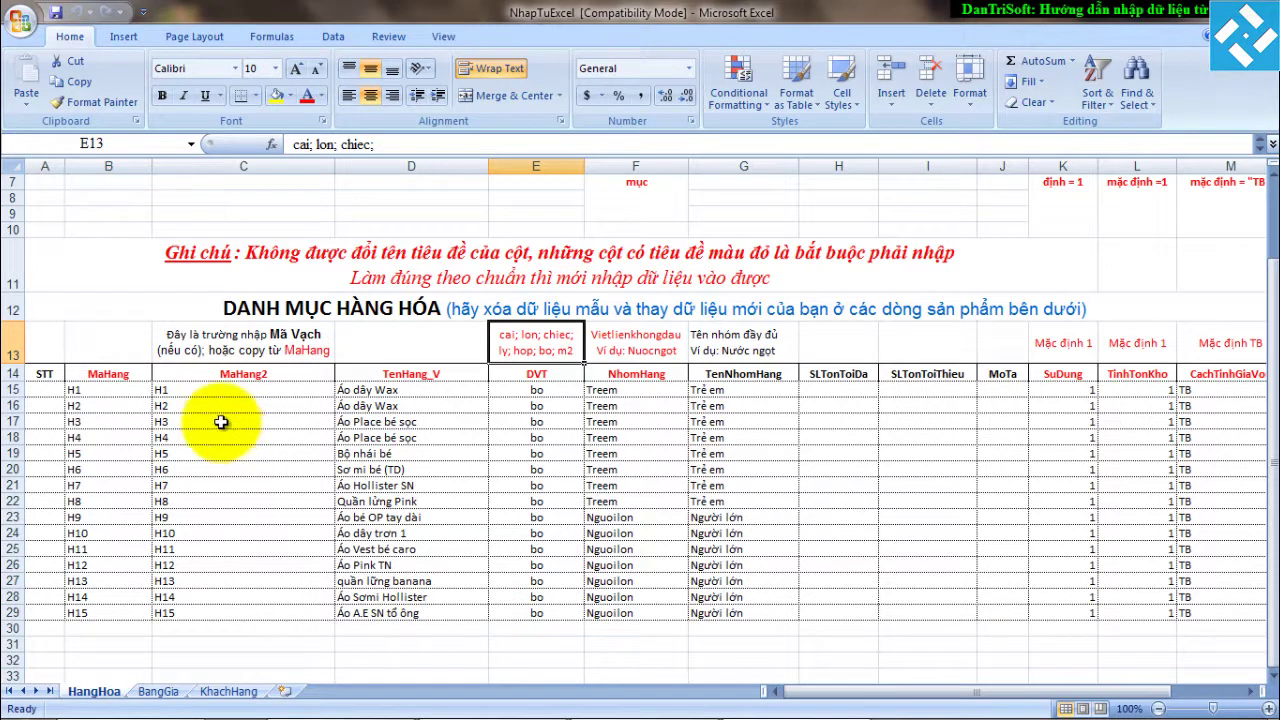
left_click(53, 166)
left_click(46, 389)
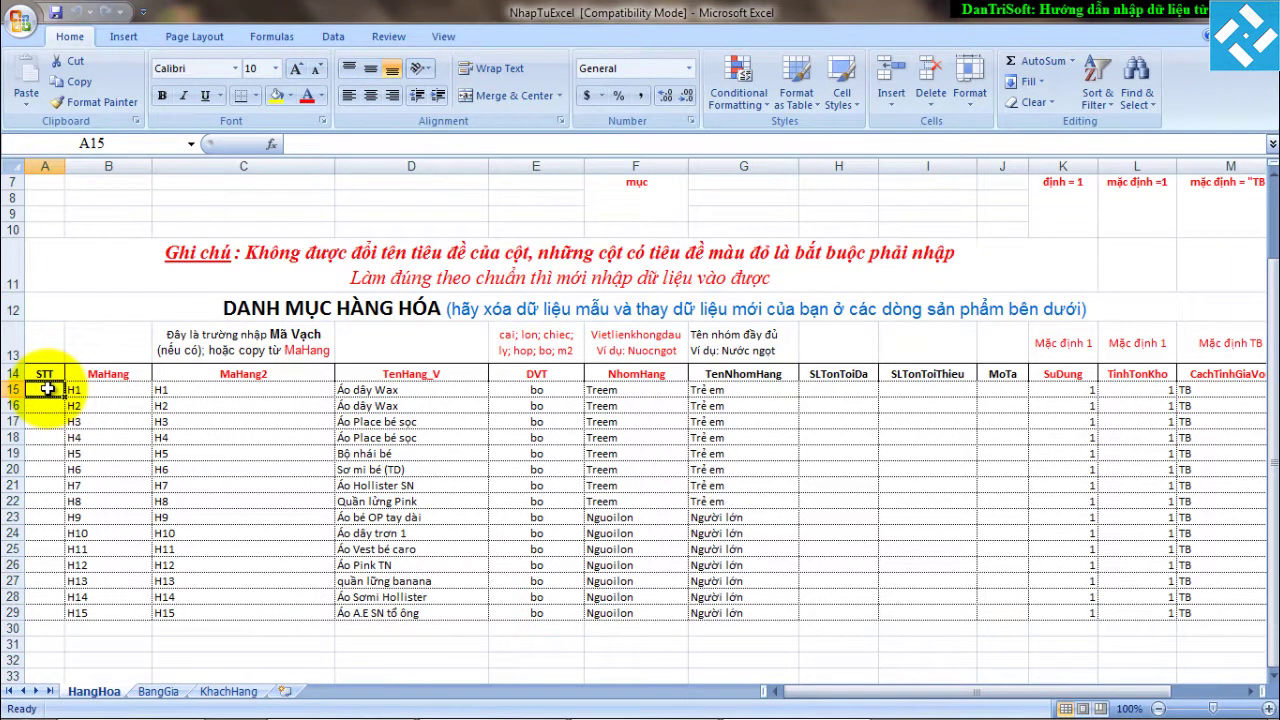
Step: Confirm column M CachTinhGiaVon holds TB down to the last goods row, cell M29
left_click_drag(892, 690, 1018, 695)
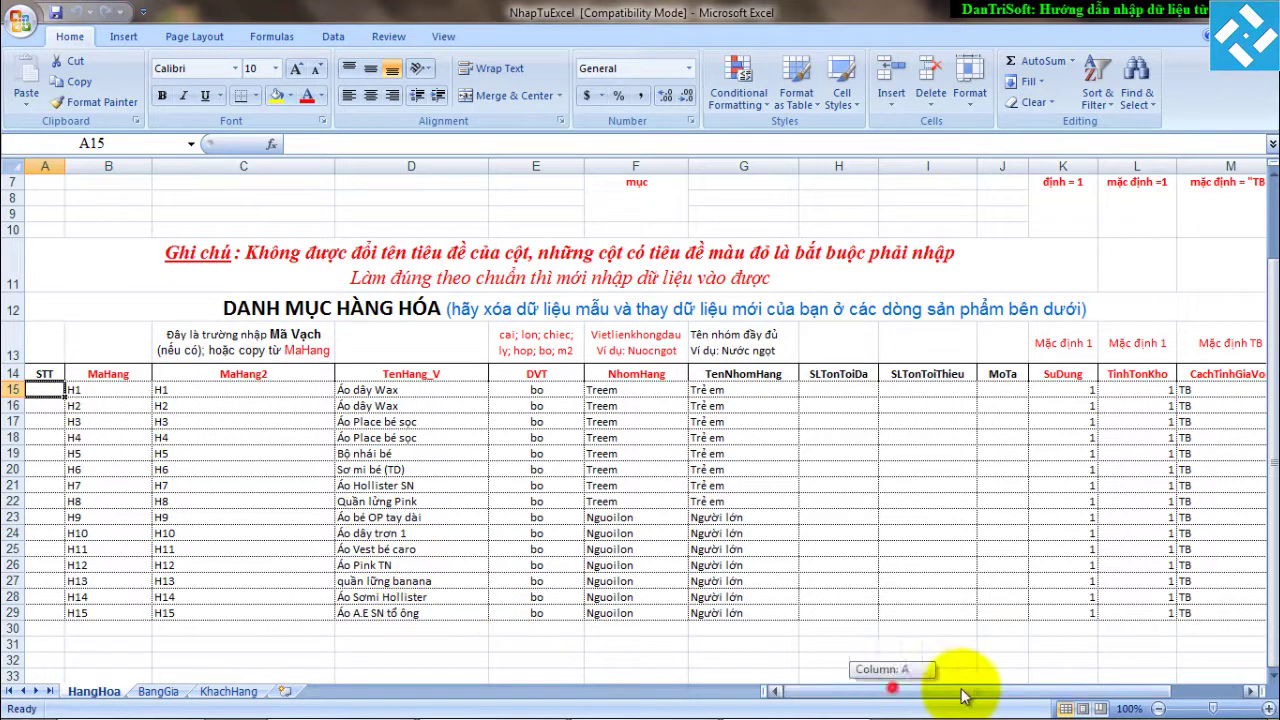
left_click(1120, 166)
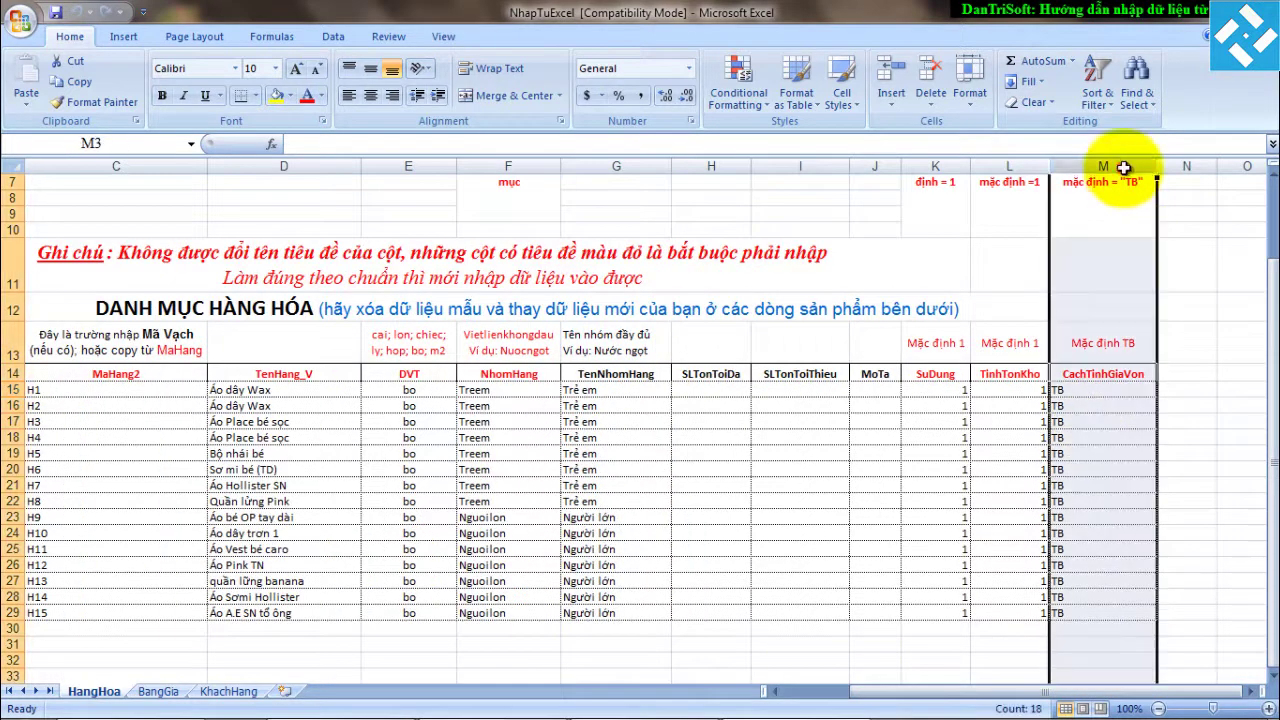
left_click(14, 613)
left_click(1090, 613)
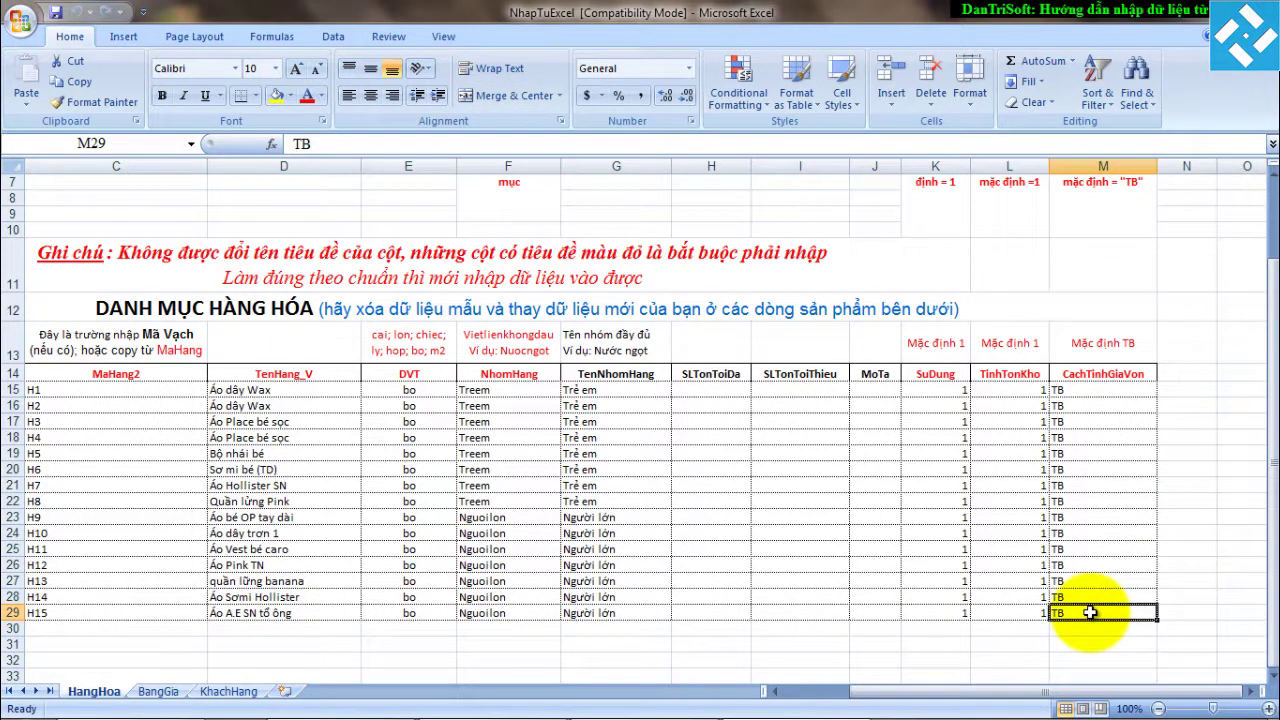
left_click_drag(966, 692, 889, 690)
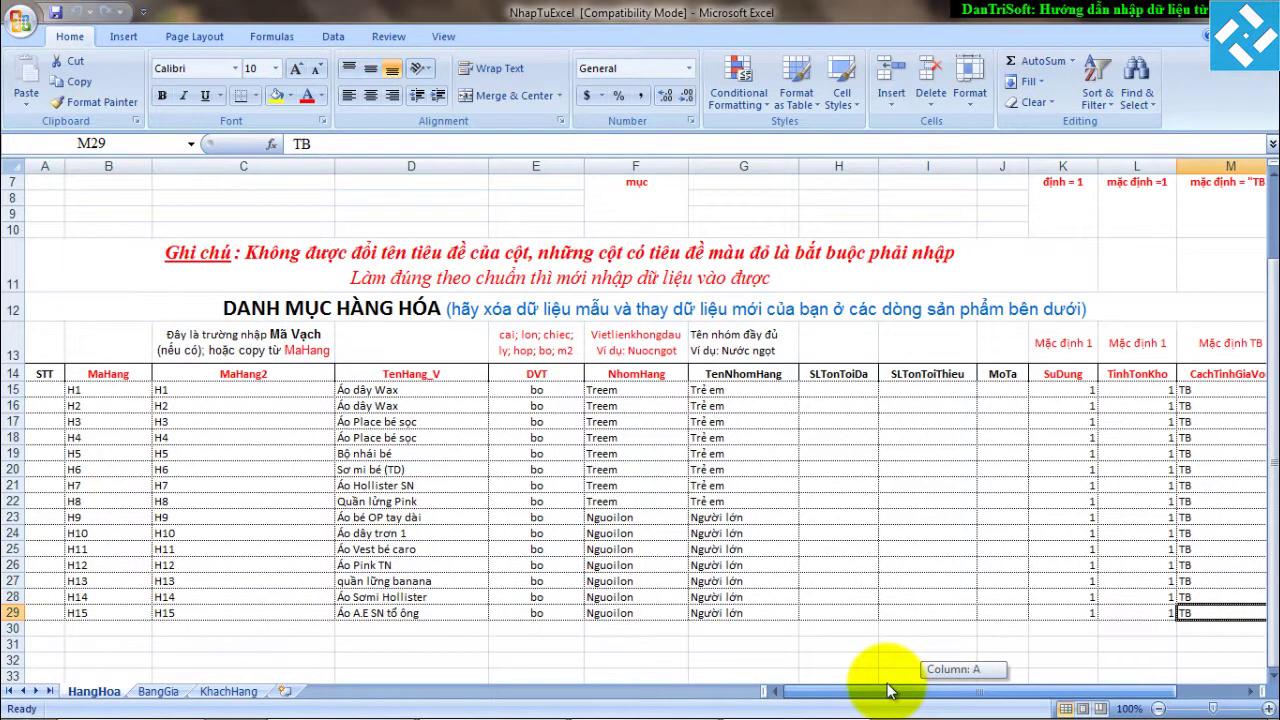
left_click_drag(889, 690, 977, 692)
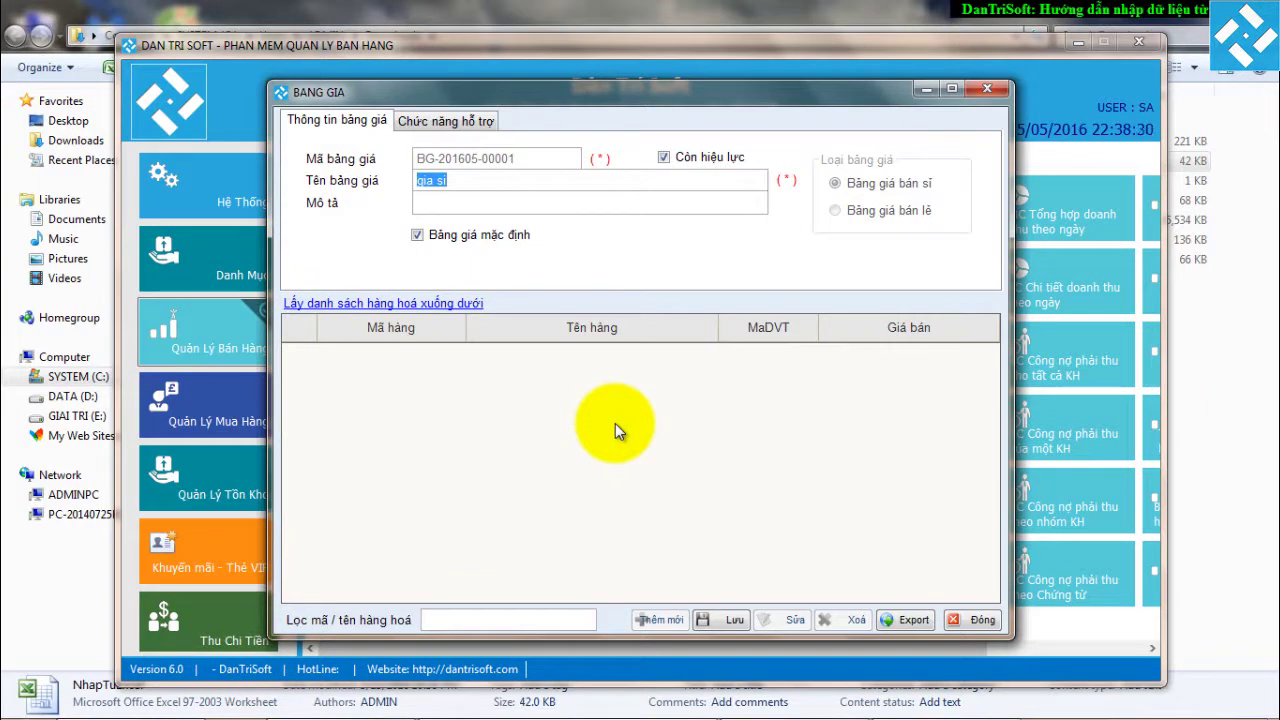
Step: Pull the full goods list into the 'gia si' price list, each item at Giá bán 0
left_click(460, 181)
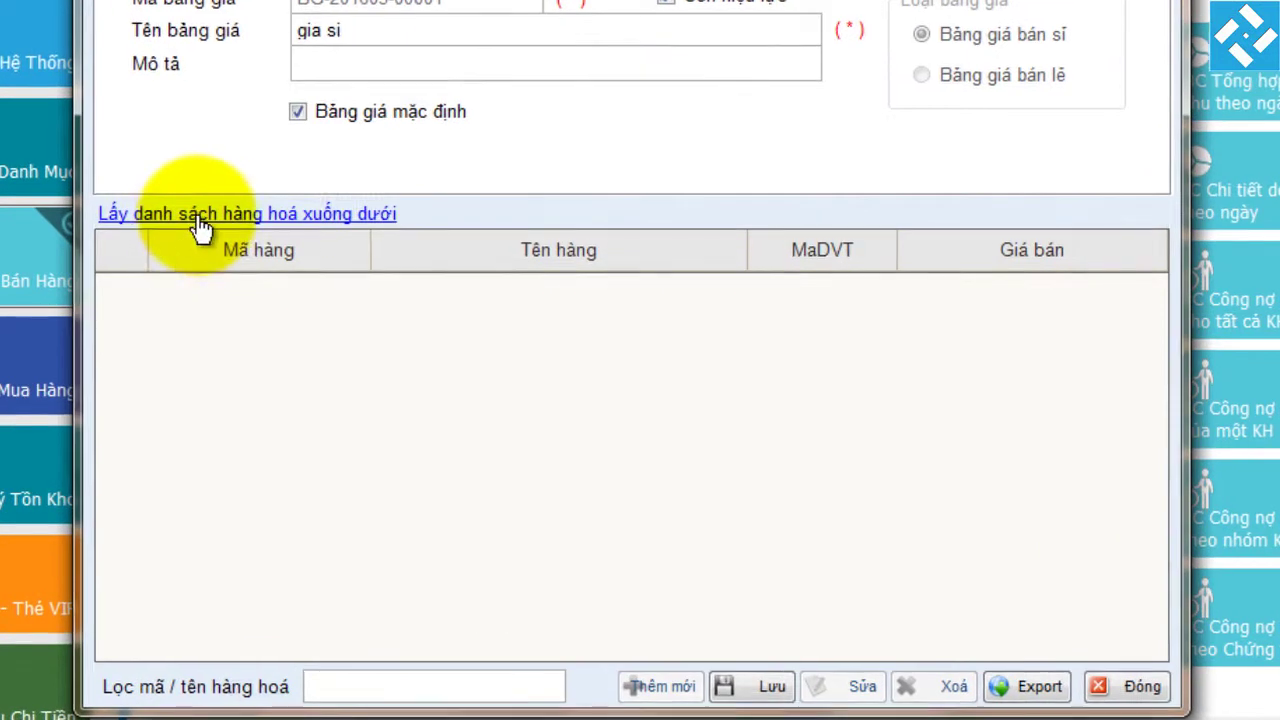
left_click(198, 216)
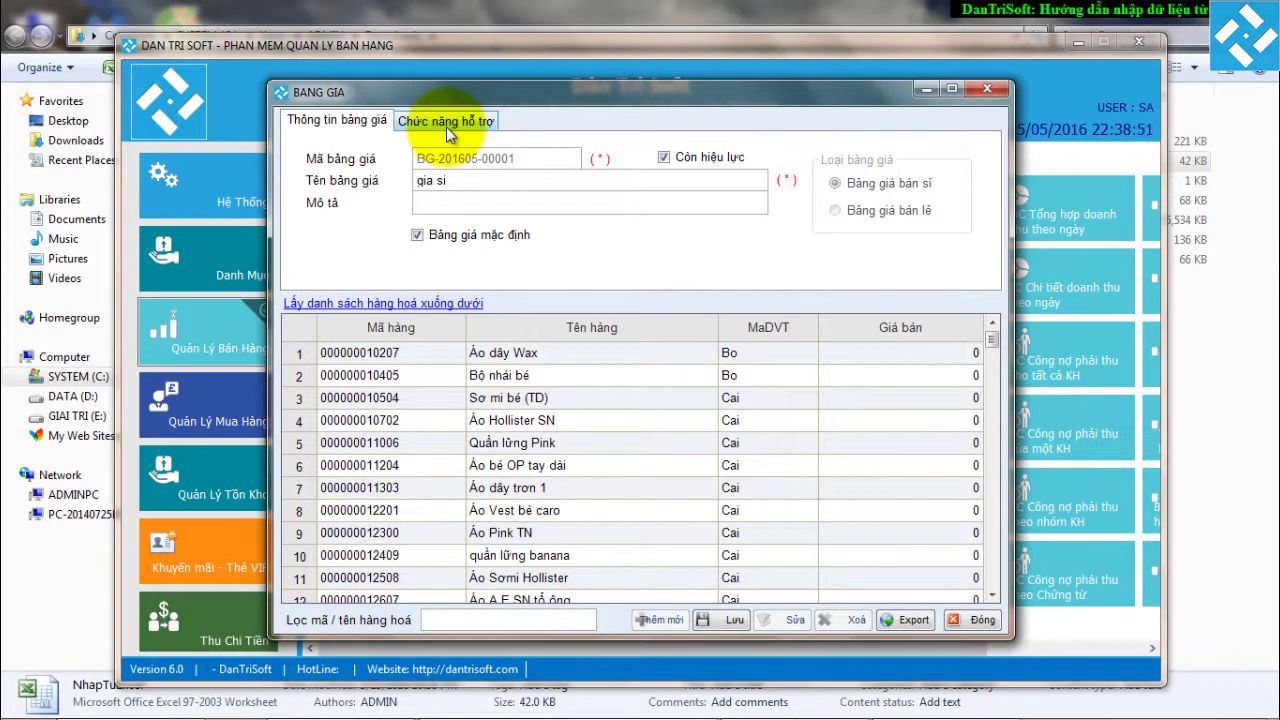
left_click(450, 121)
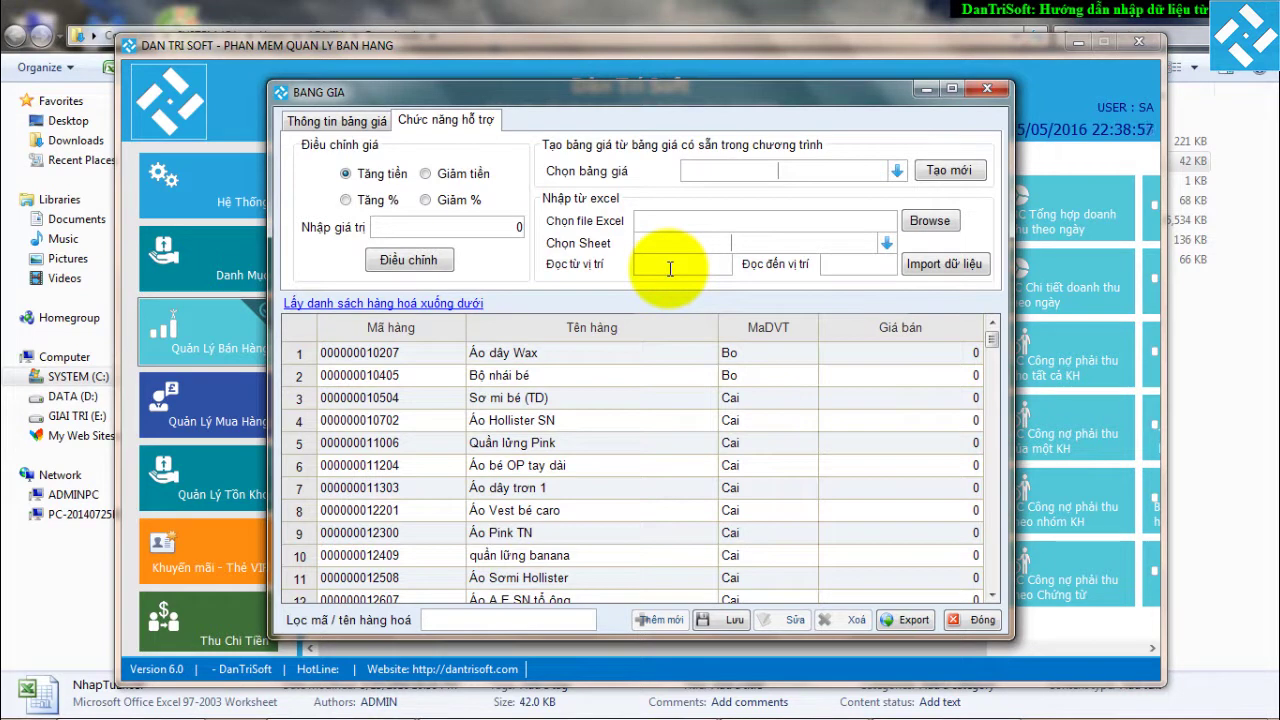
left_click(365, 124)
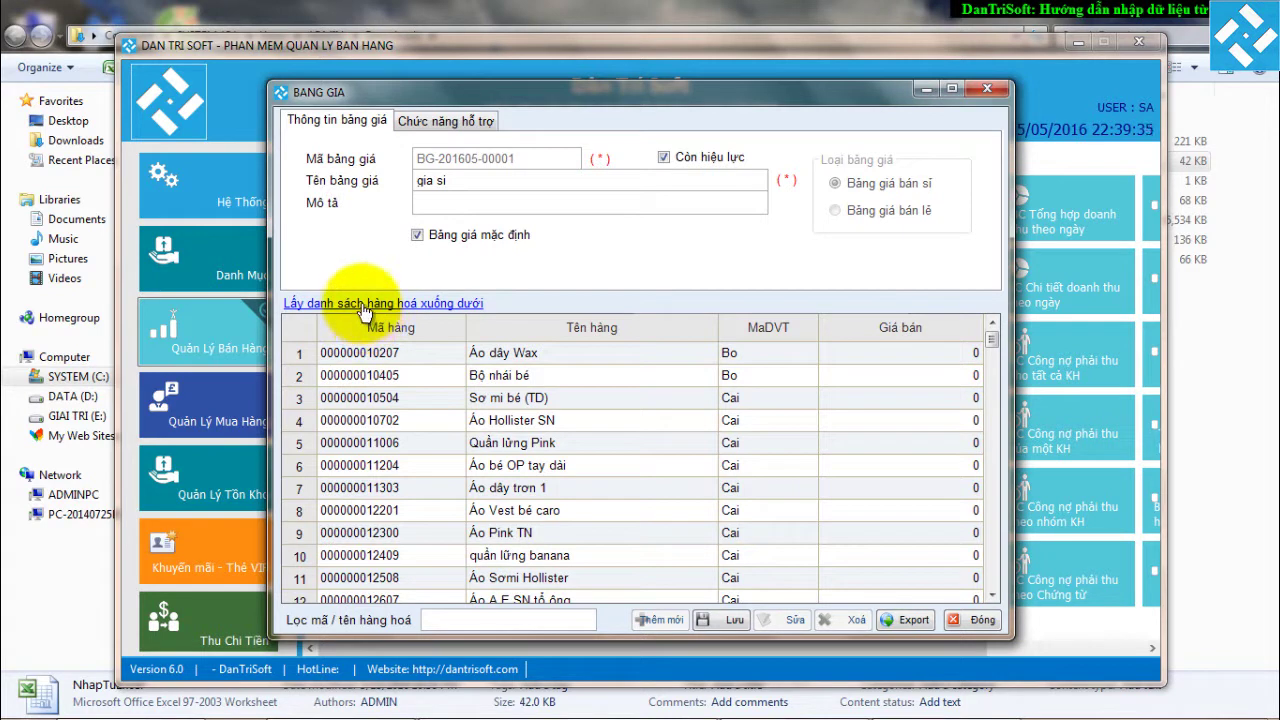
left_click(366, 306)
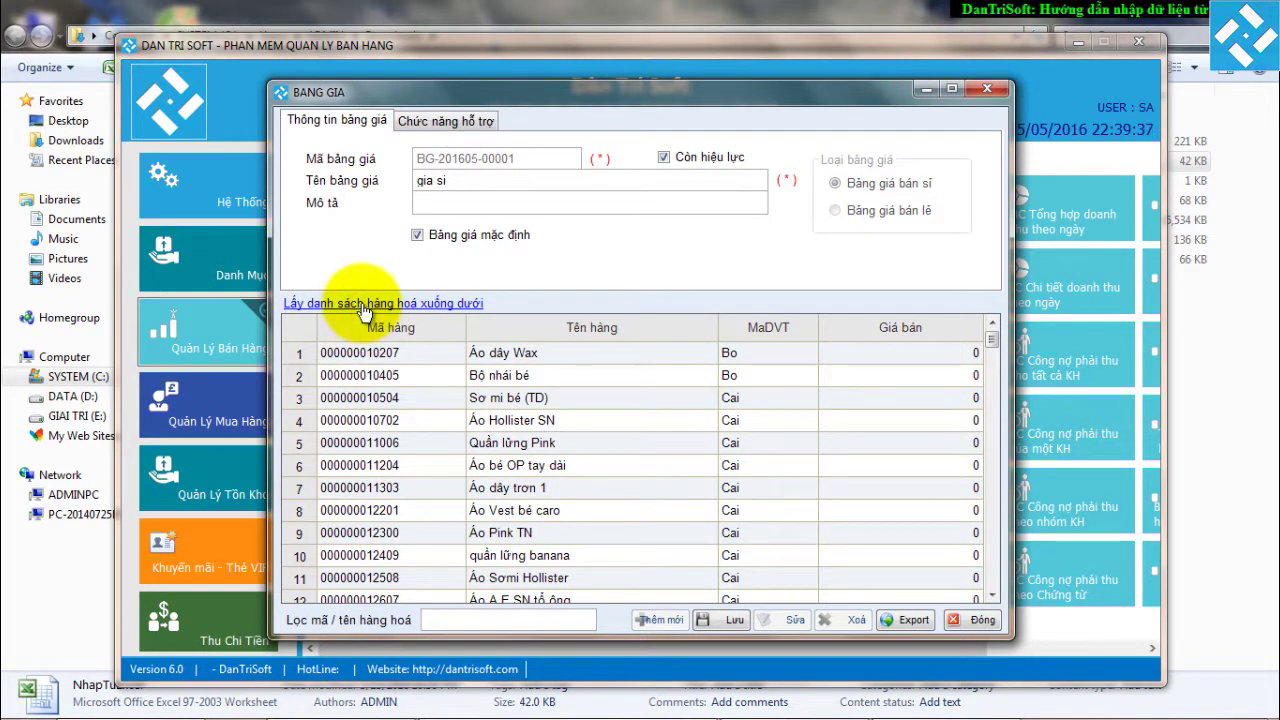